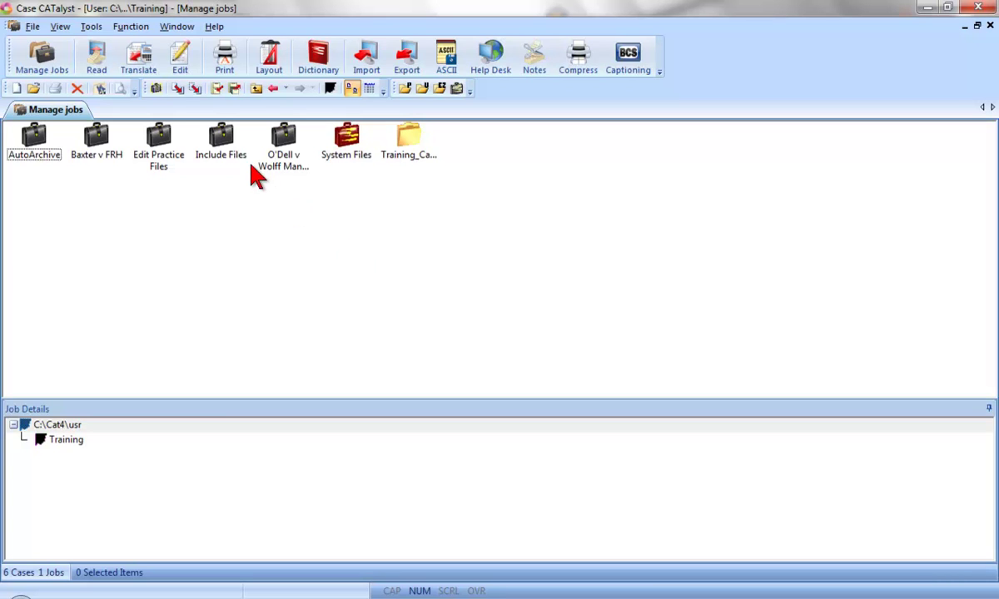
Open the Title file in the Include Files case and start it with a Centered Paragraph format symbol.
double_click(221, 142)
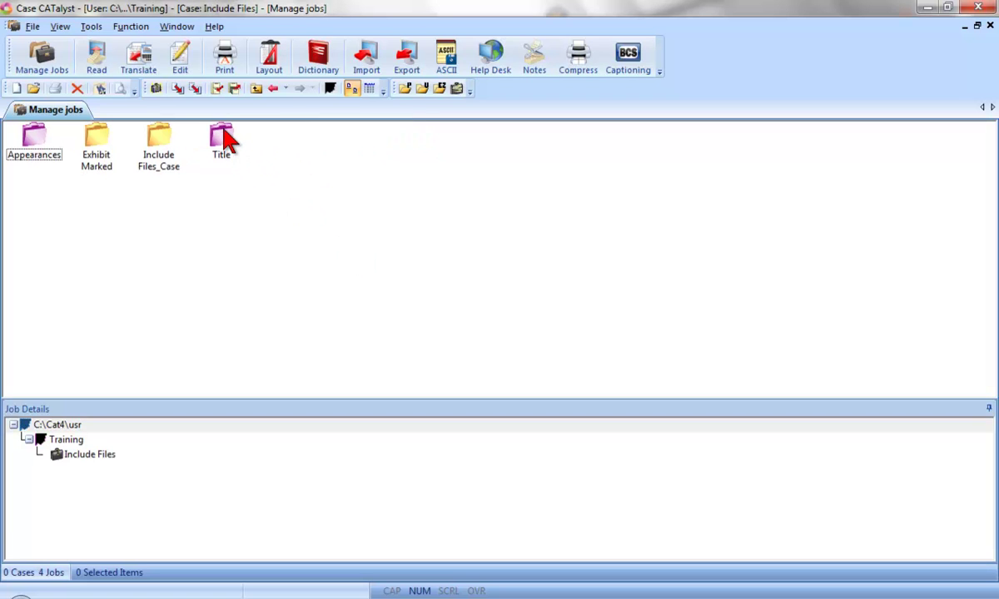
double_click(224, 140)
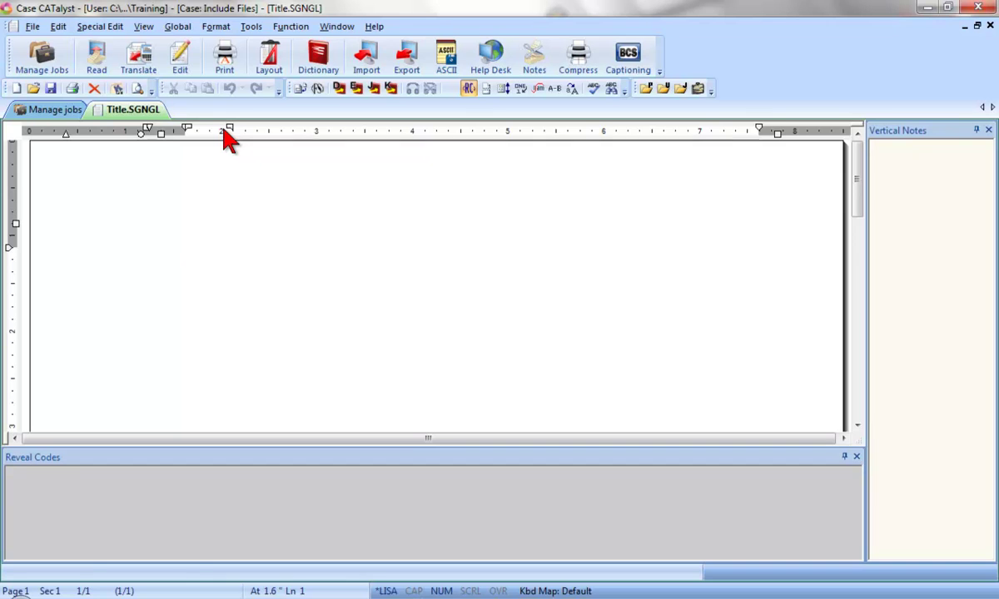
key(F4)
key(c)
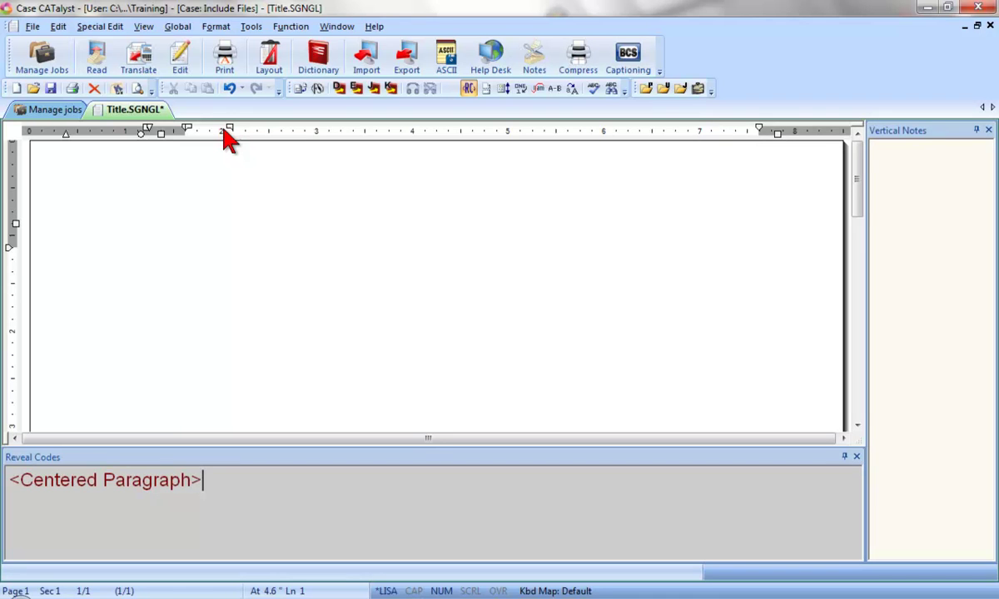
Examine the list of format symbols with their shortcuts and locate the Format Symbol Options for keyboard customization.
key(F4)
key(F4)
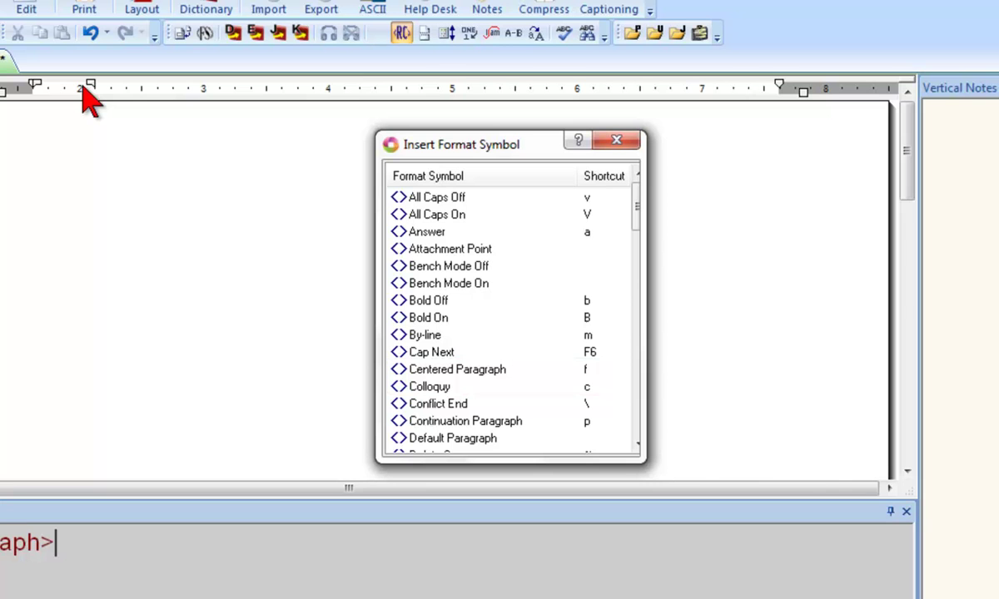
key(Escape)
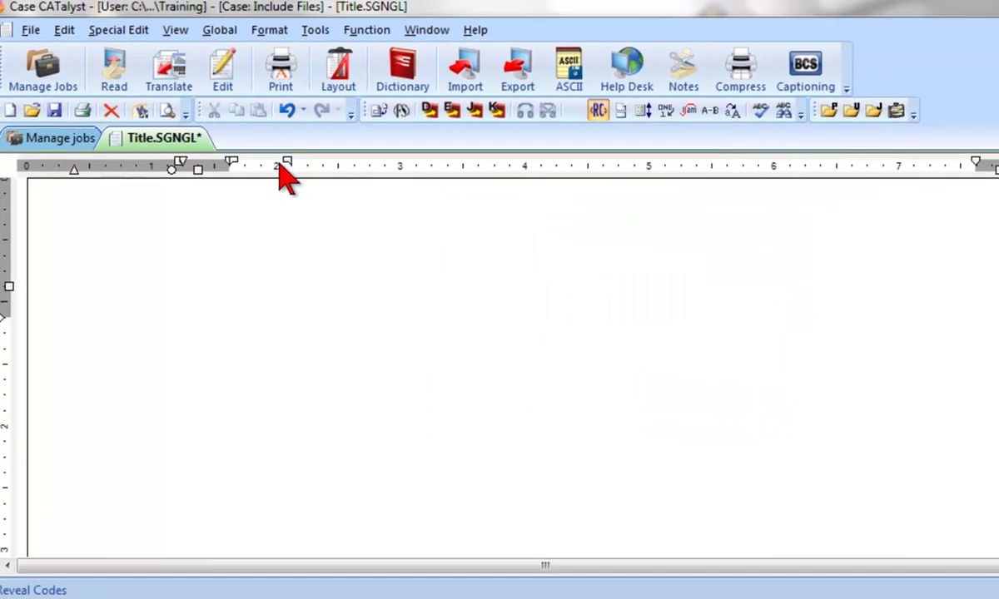
click(325, 35)
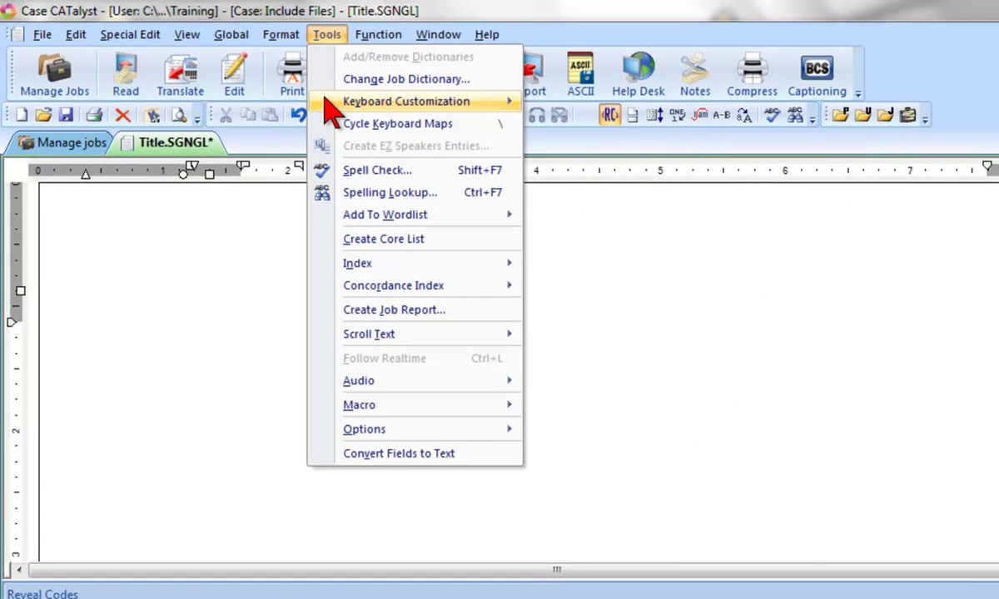
mouse_move(408, 100)
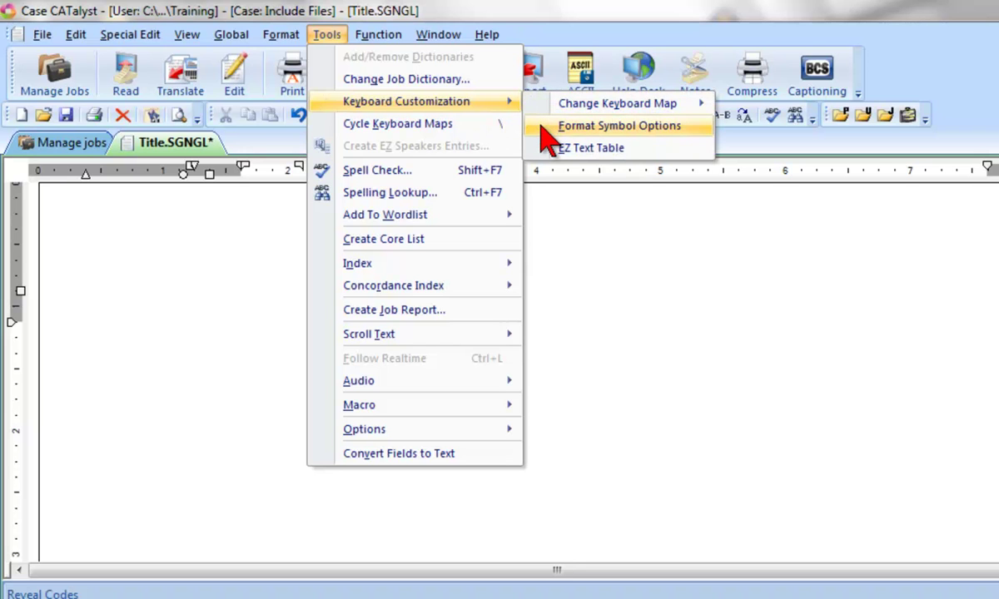
key(Escape)
key(Escape)
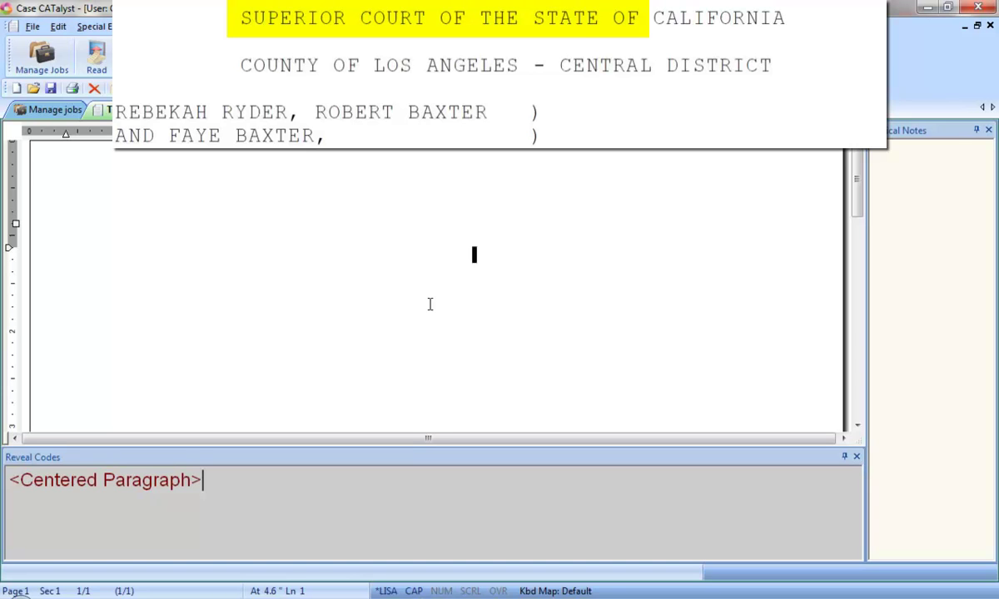
Enter the text "SUPERIOR COURT OF THE STATE OF " in the centered paragraph.
text(SUPERIOR )
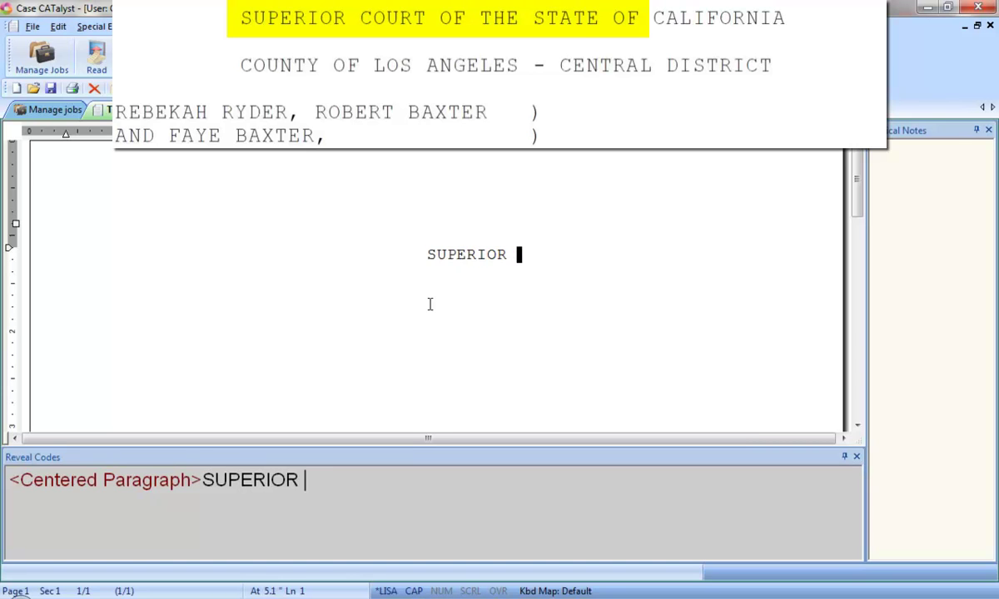
text(COURT OF )
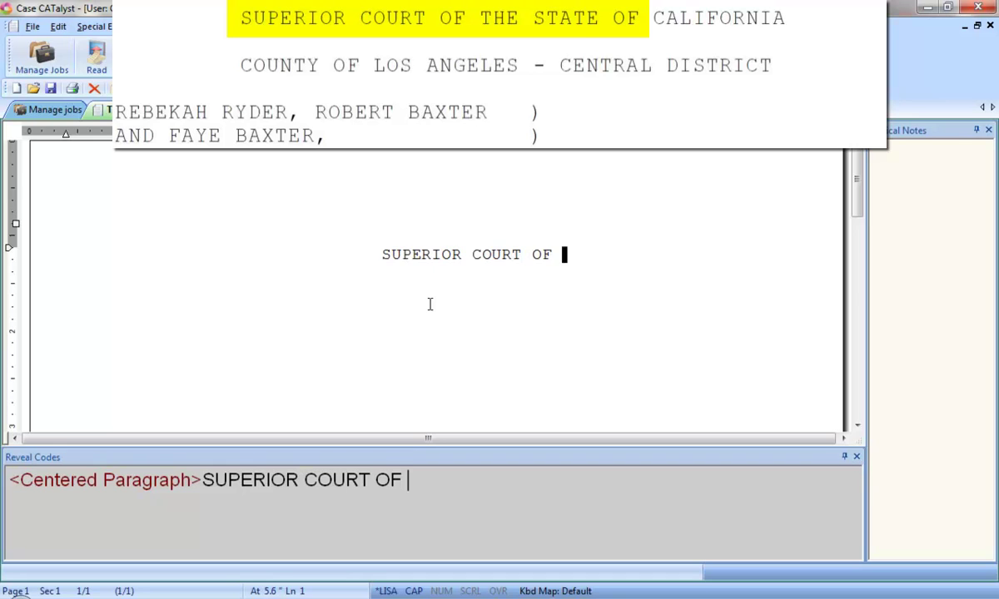
text(THE STATE OF)
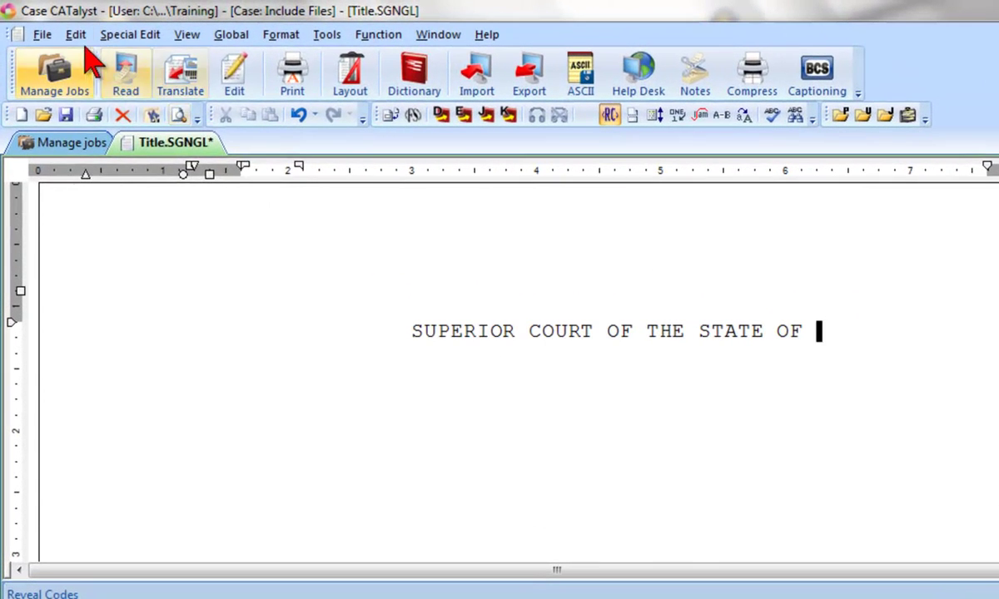
Create a new field named STATE and insert it after "SUPERIOR COURT OF THE STATE OF".
click(59, 27)
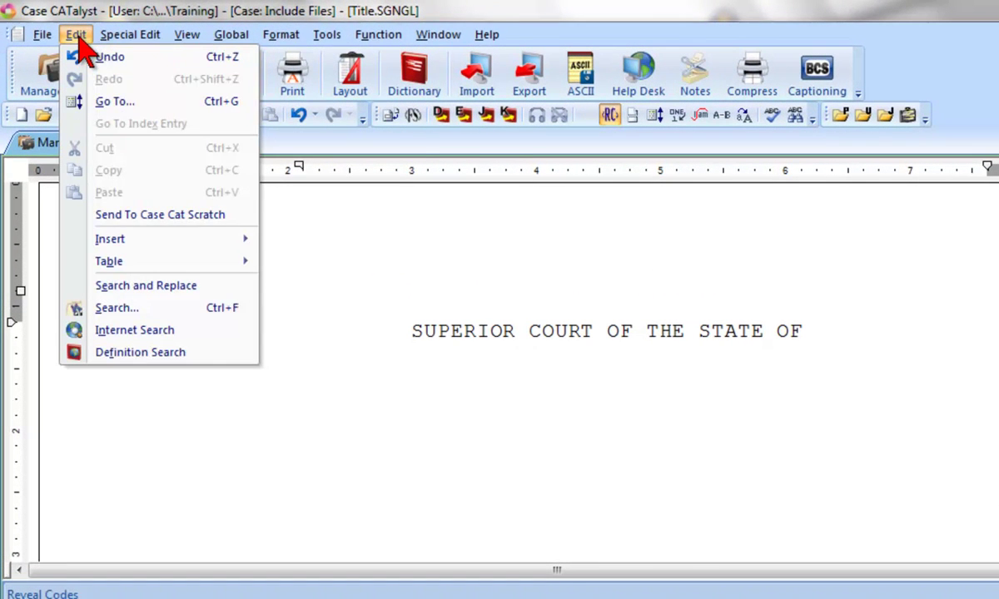
mouse_move(161, 239)
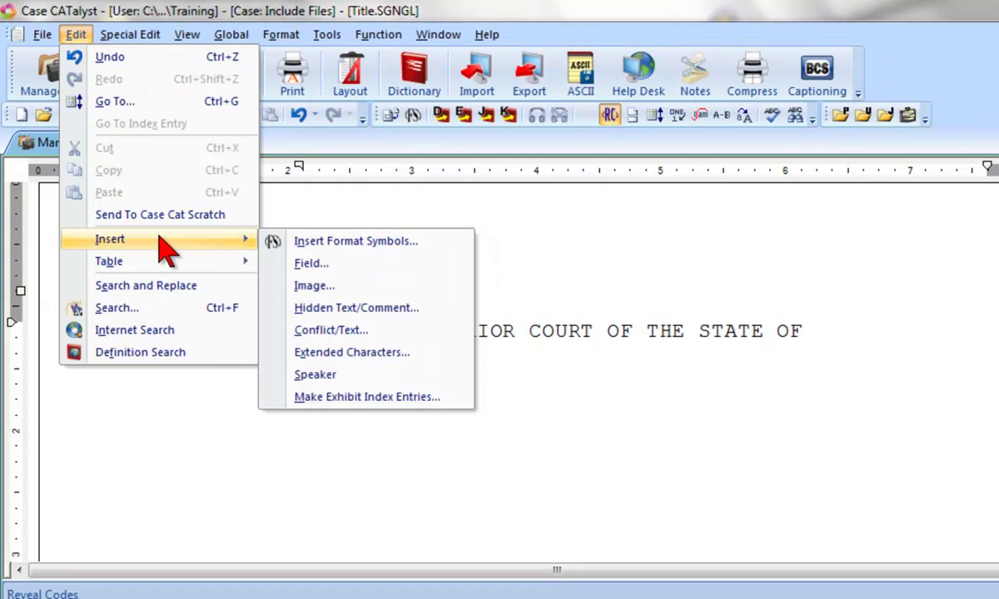
click(271, 264)
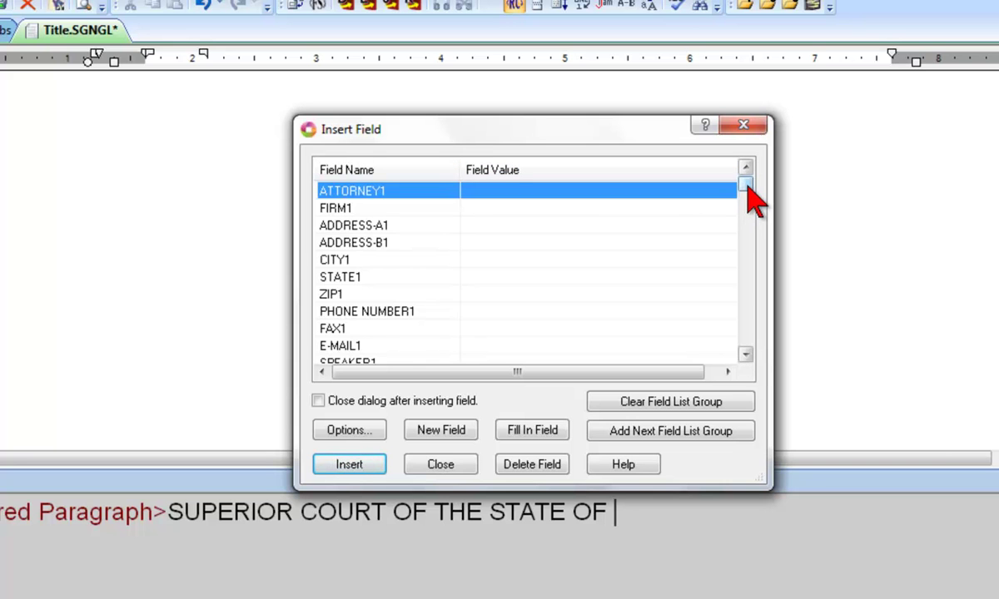
drag(748, 188, 757, 352)
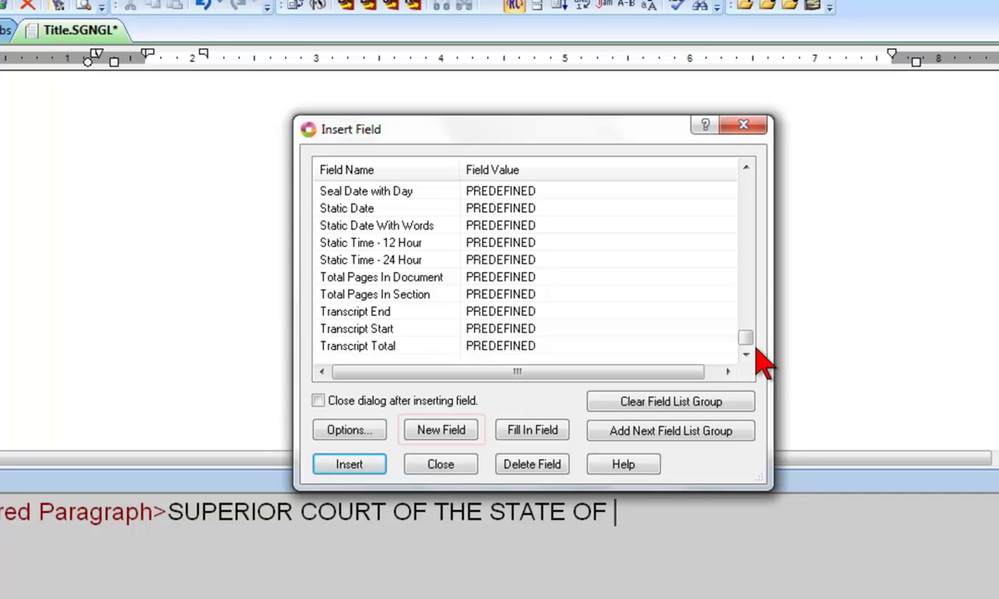
click(432, 427)
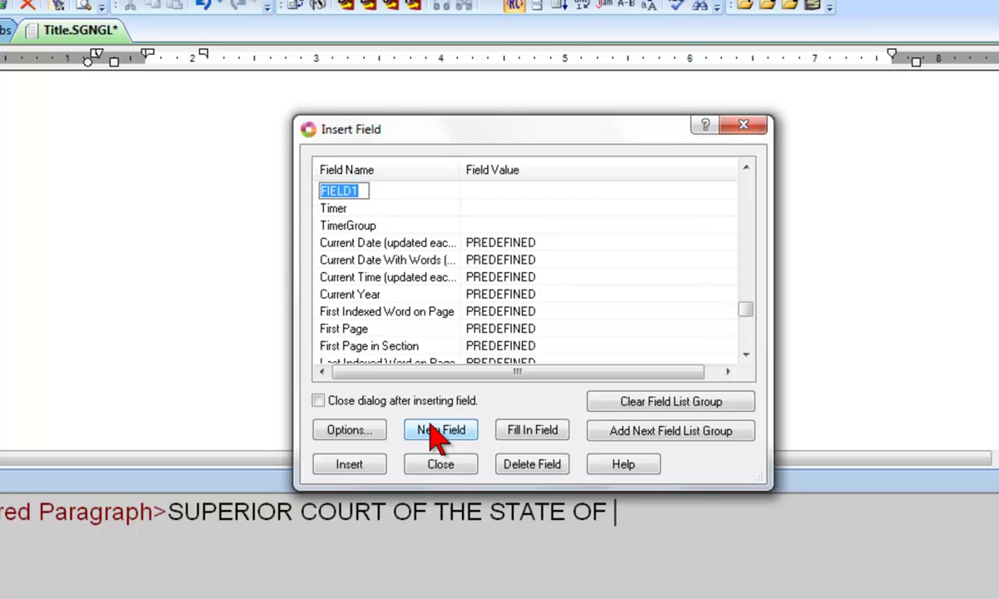
text(STATE)
key(Return)
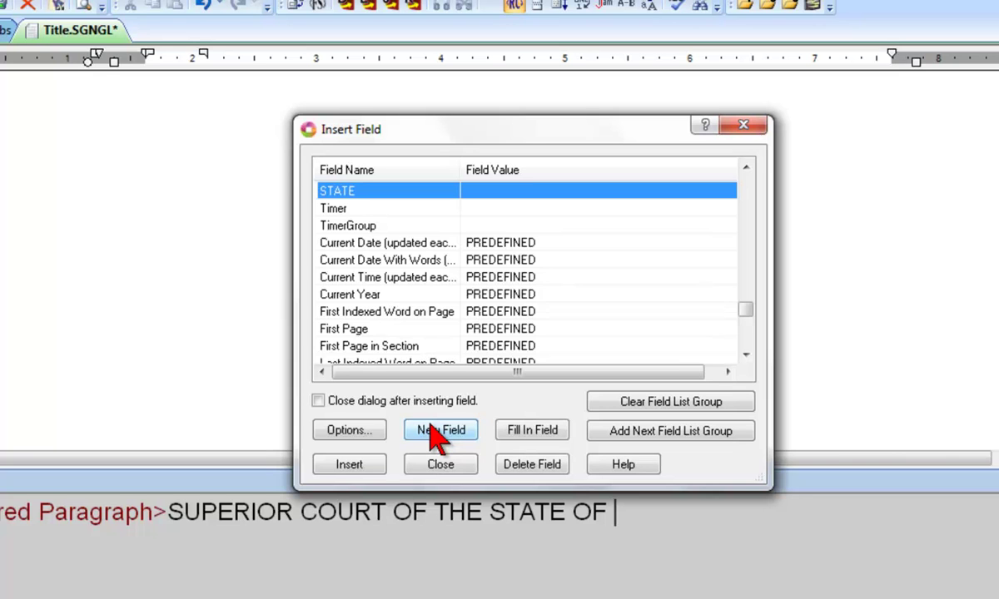
click(372, 471)
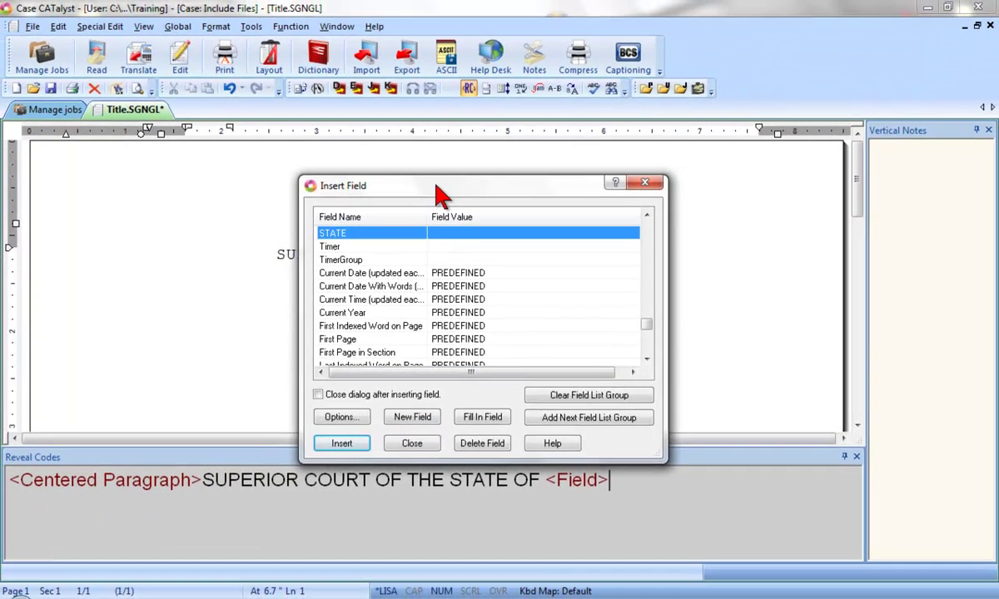
drag(480, 142, 137, 323)
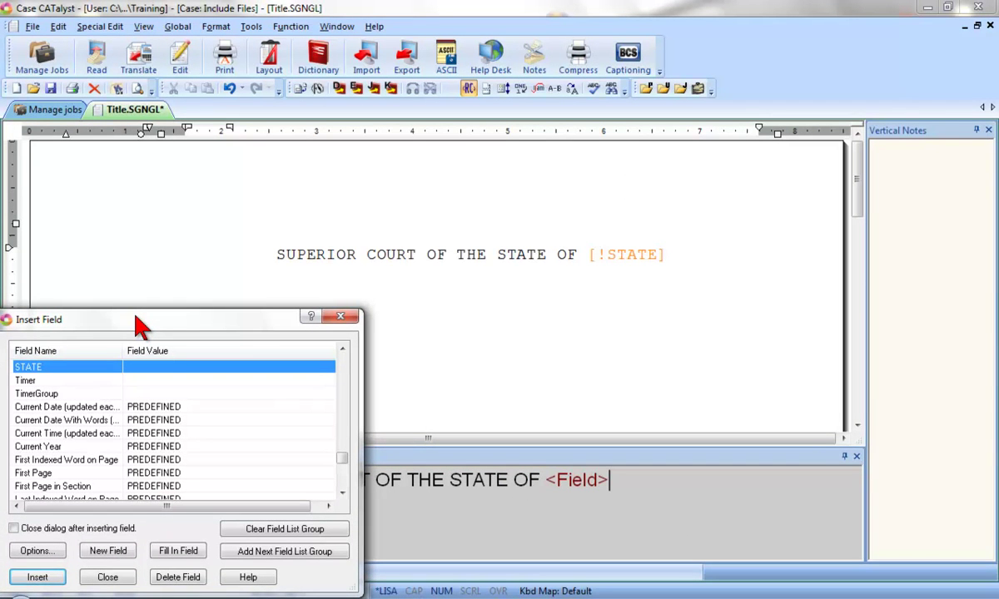
Start a new line below the STATE field and enter "COUNTY OF " in capitals.
click(675, 255)
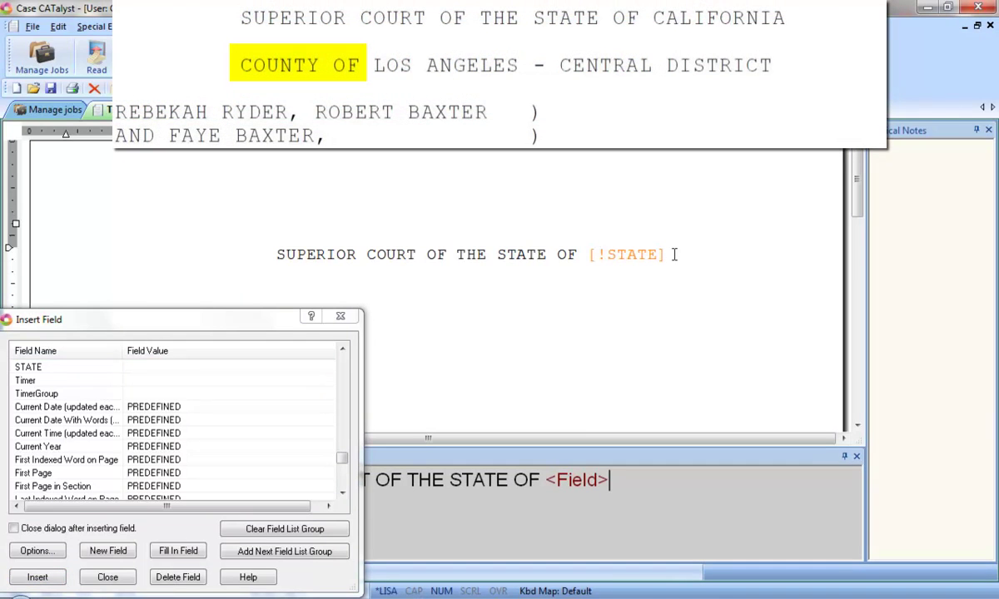
key(Return)
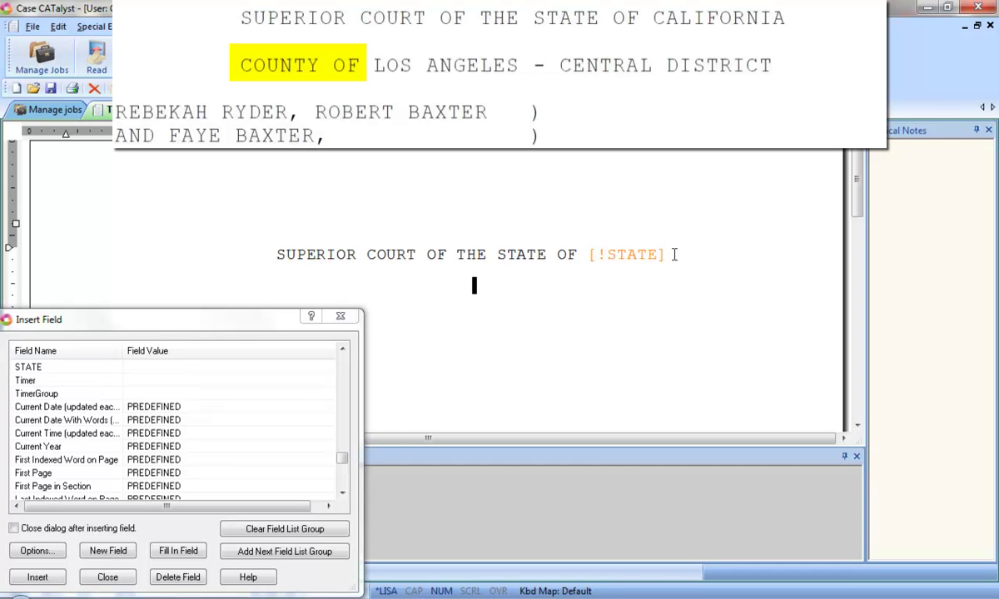
key(Caps_Lock)
key(Num_Lock)
text(COUNTY OF)
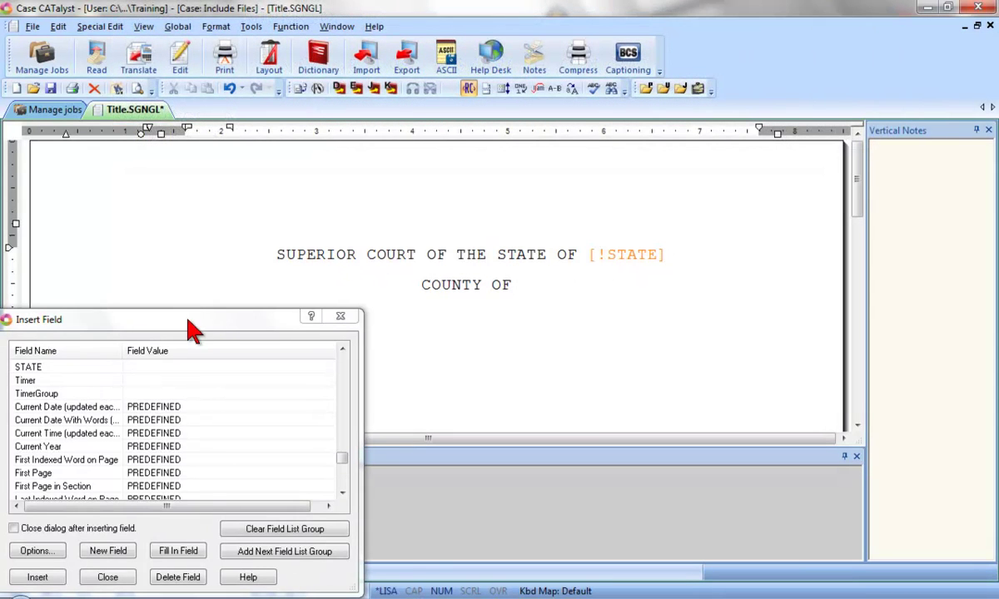
Create a new field named COUNTY, insert it after "COUNTY OF" and close the field dialog.
drag(194, 328, 507, 171)
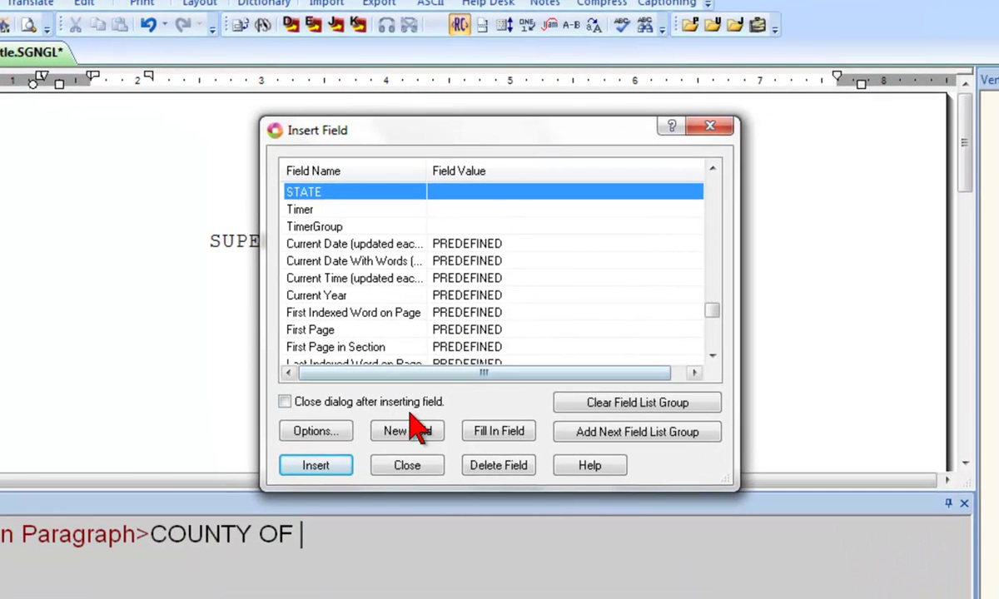
click(406, 433)
text(COUNTY)
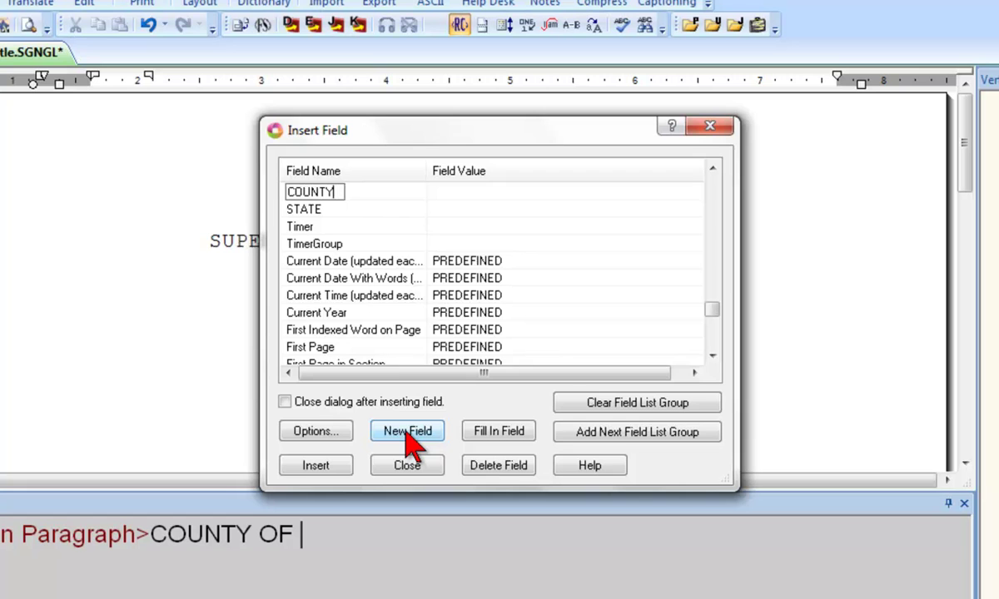
key(Return)
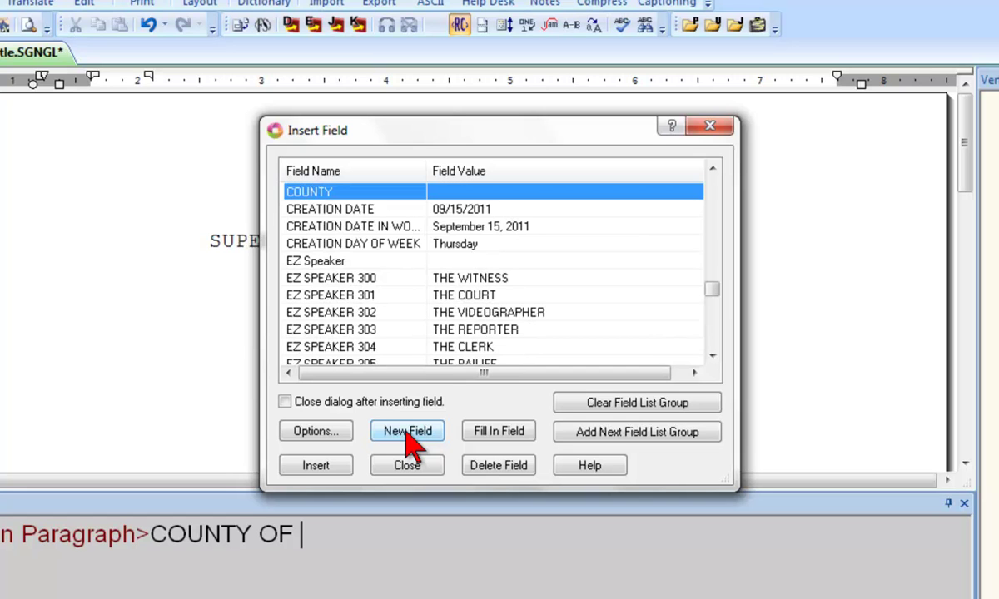
click(324, 466)
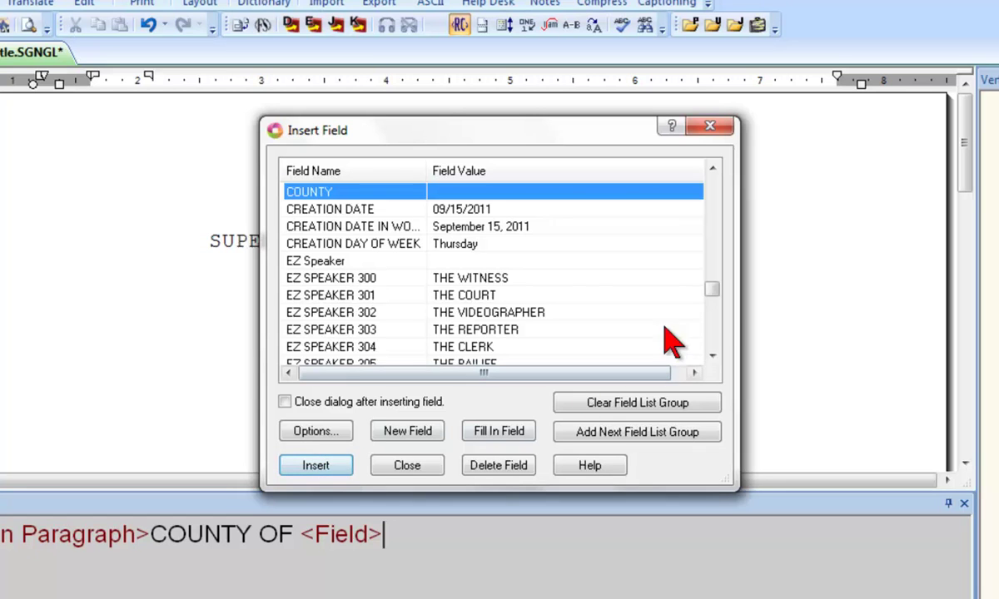
drag(714, 288, 716, 313)
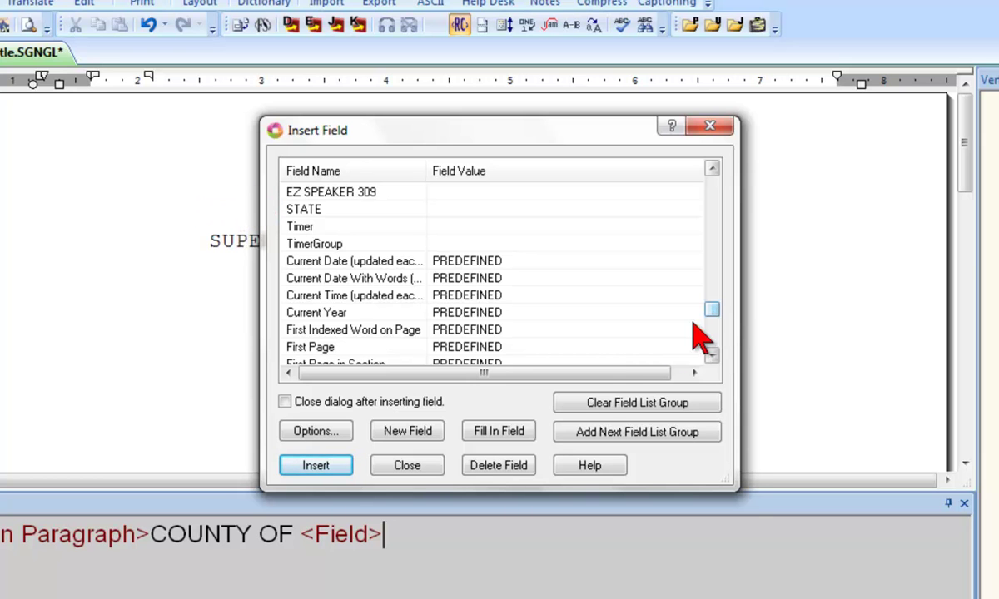
click(412, 466)
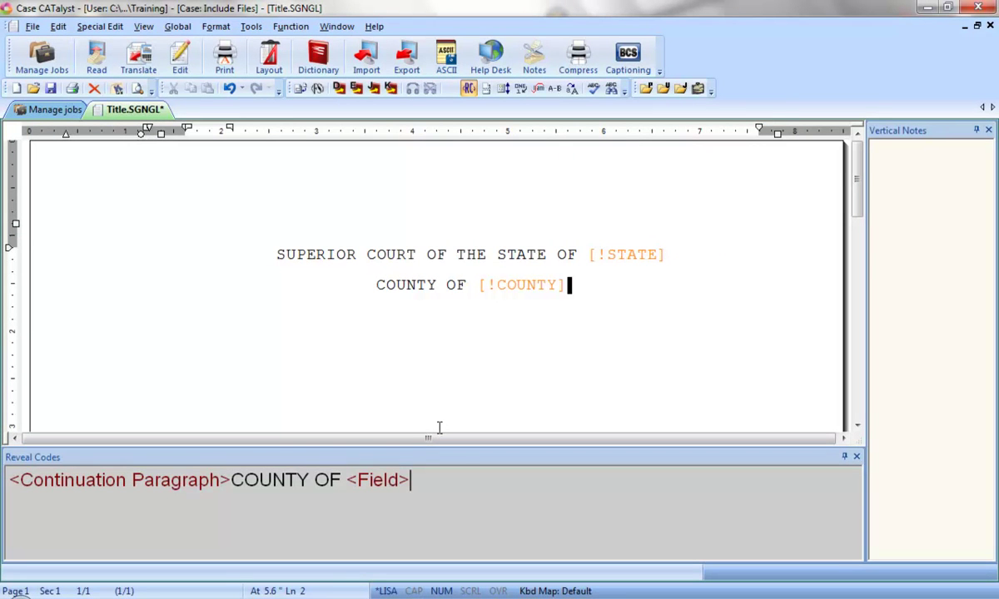
Fill in the STATE field of the Brosz2 transcript with the value California.
key(ctrl+shift+f)
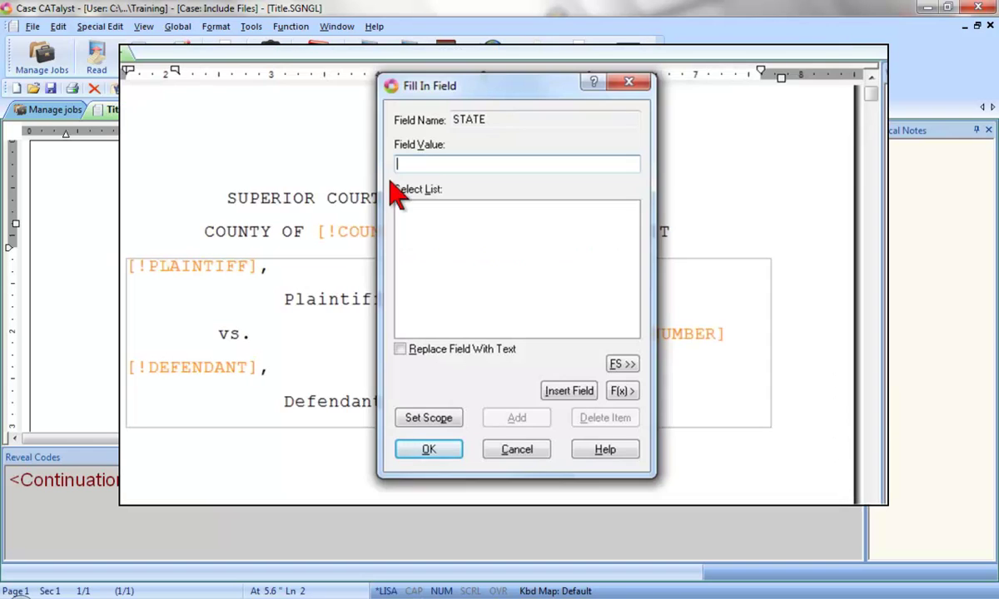
text(California)
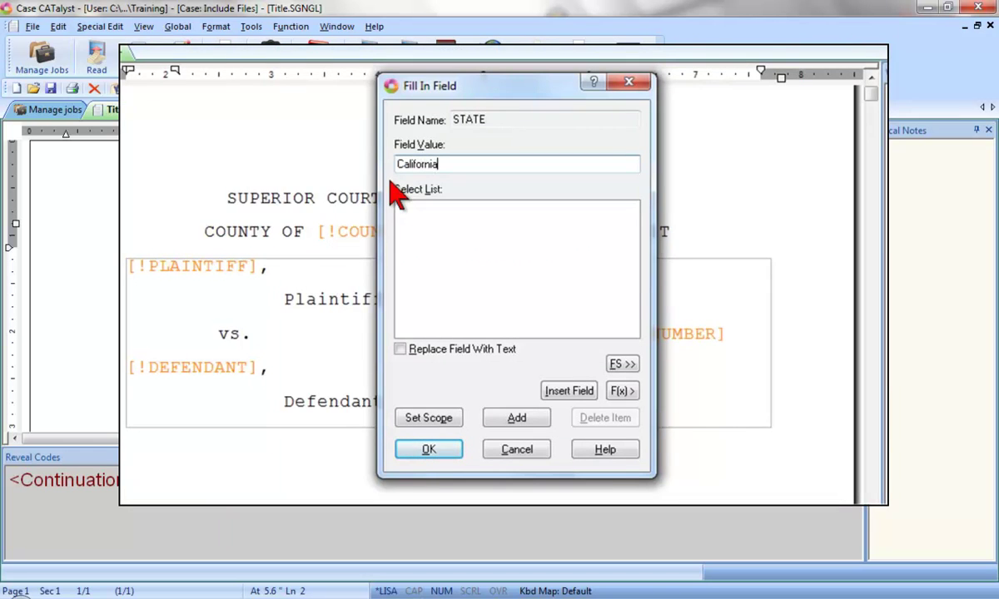
click(441, 447)
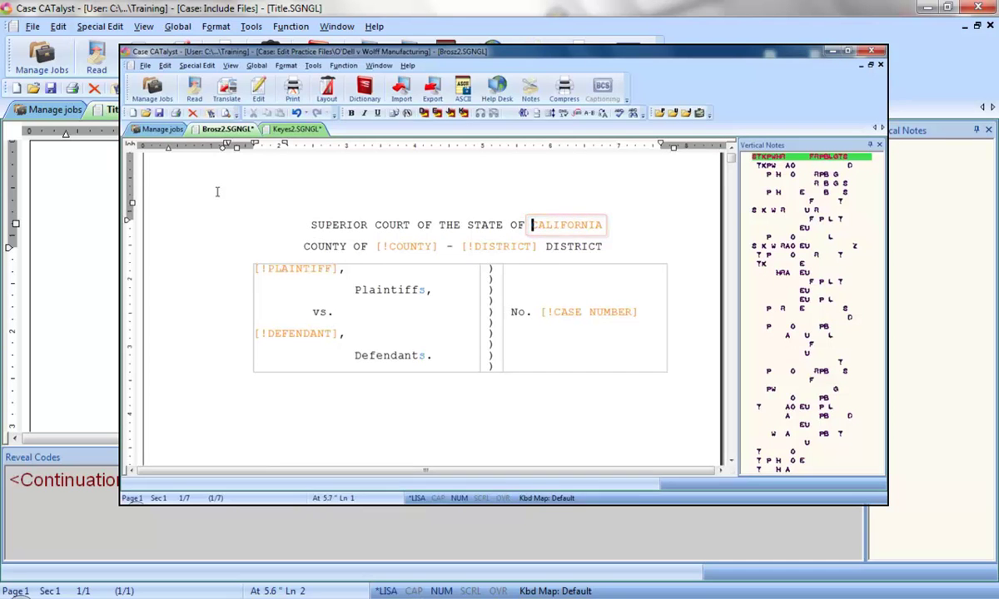
key(alt+F3)
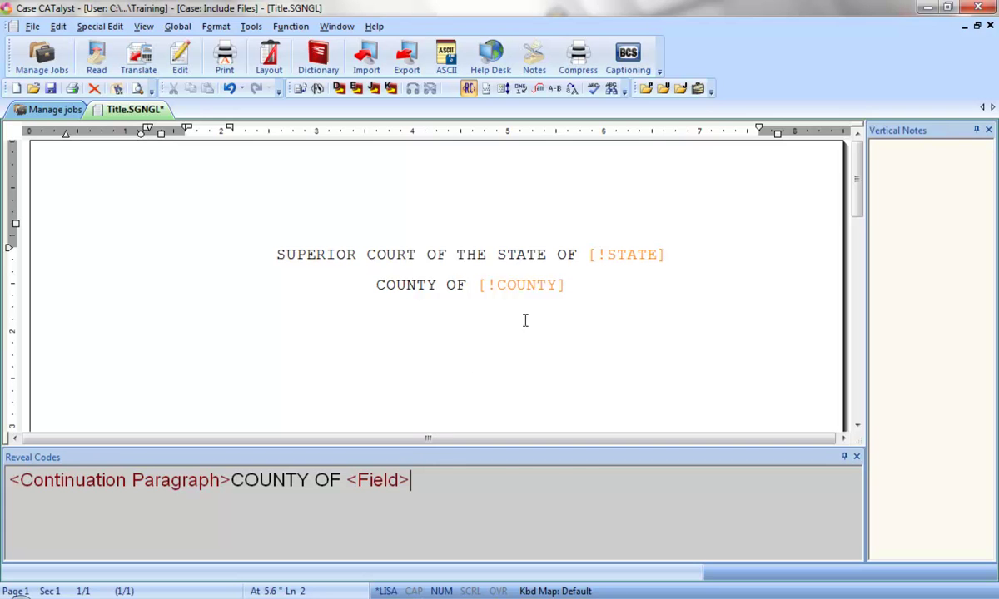
Enclose the STATE field of the Title file between All Caps On and All Caps Off format symbols.
click(589, 254)
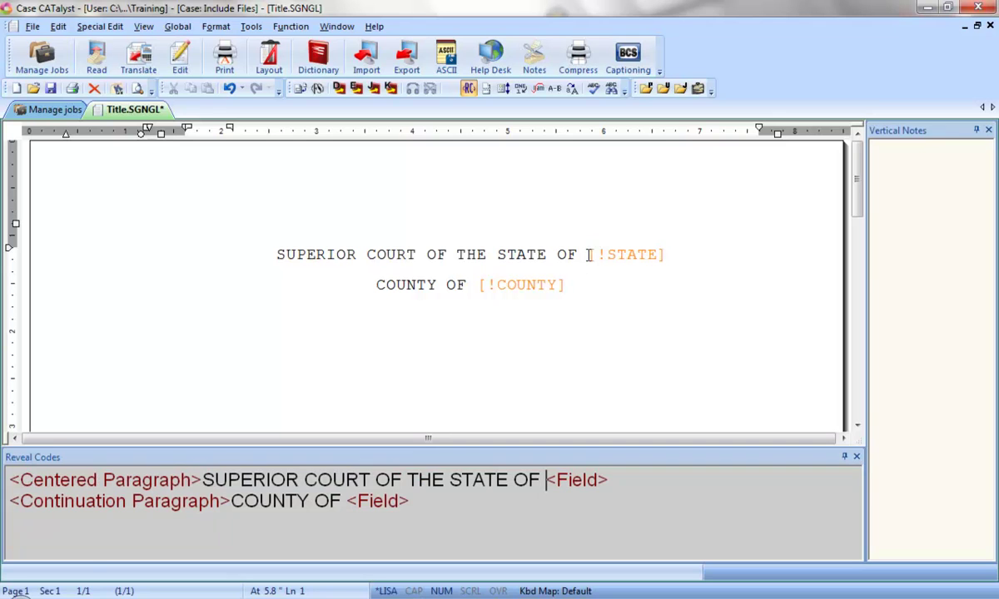
key(F4)
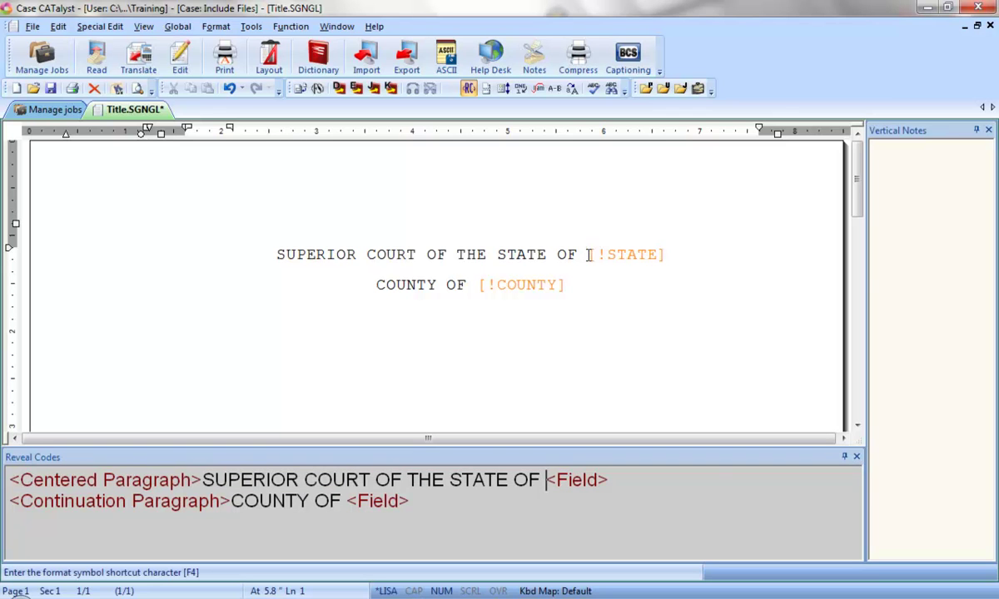
key(c)
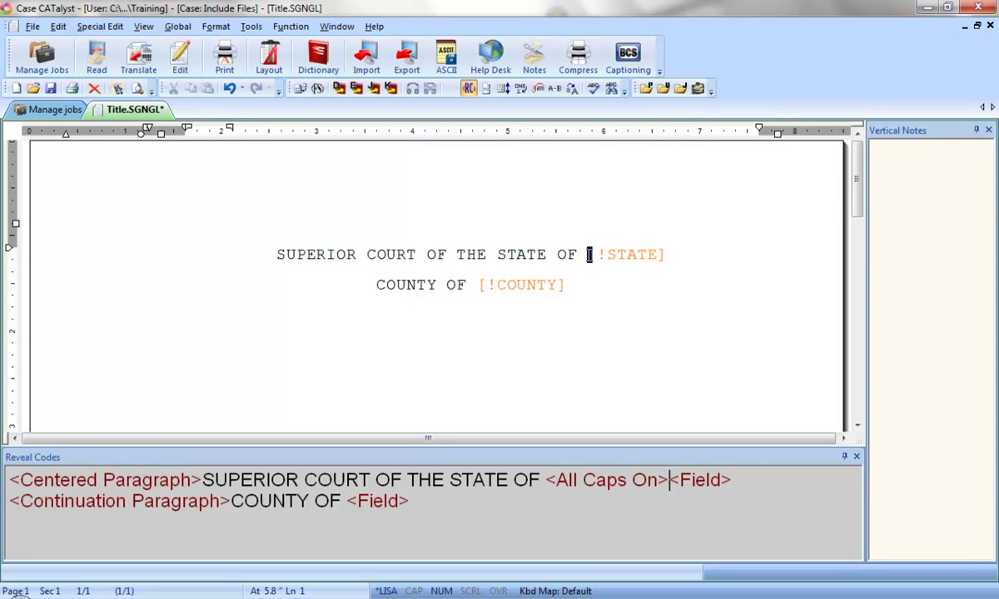
key(End)
key(F4)
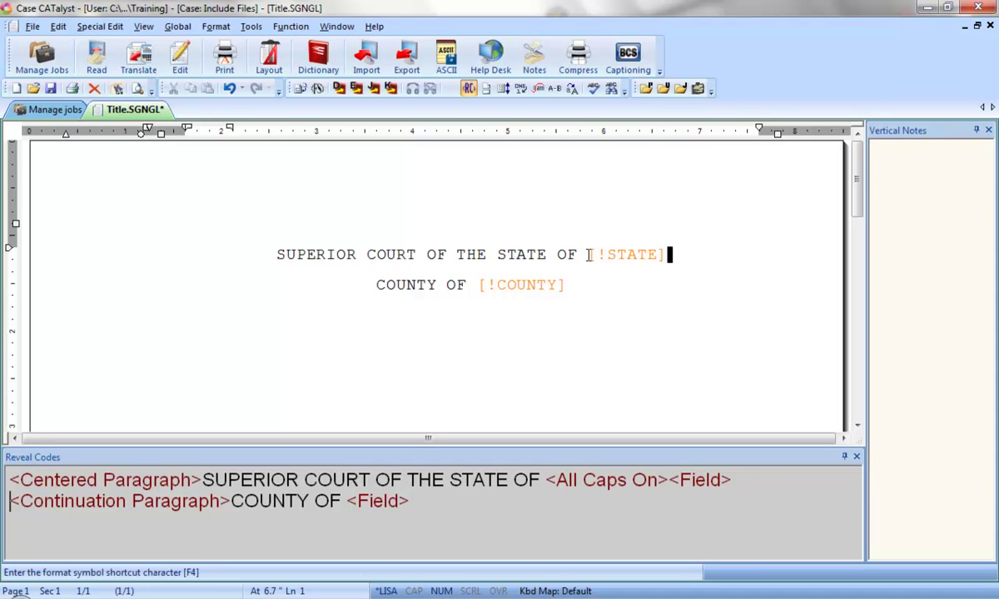
key(a)
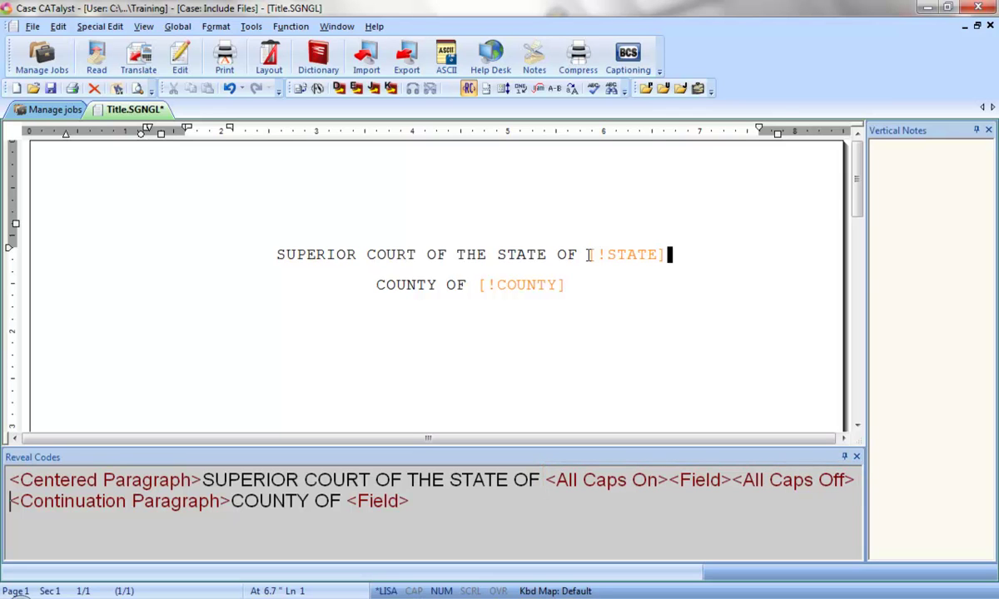
Select the COUNTY field and surround it with All Caps On and All Caps Off format symbols.
click(477, 285)
double_click(478, 287)
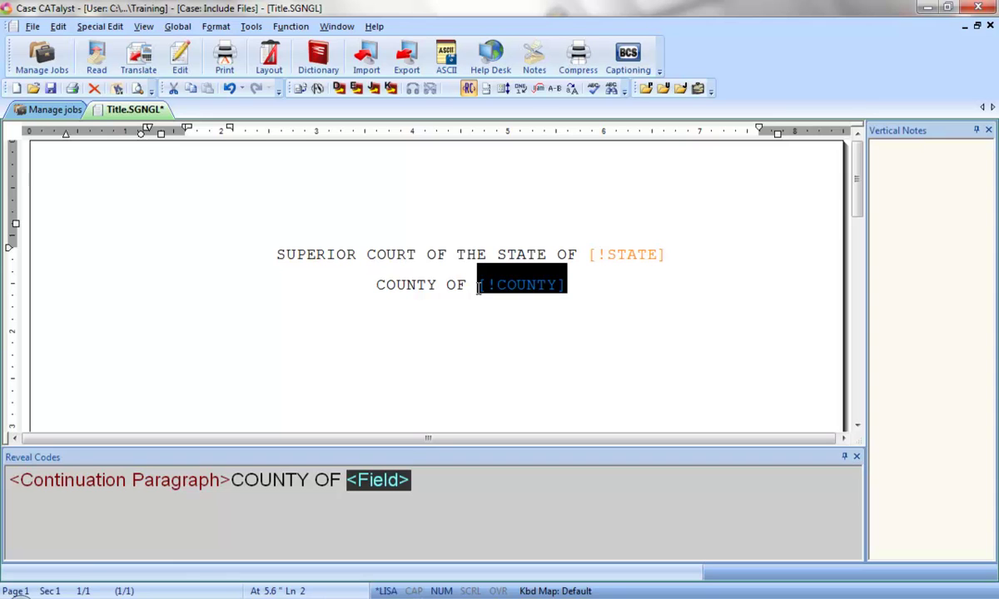
key(F4)
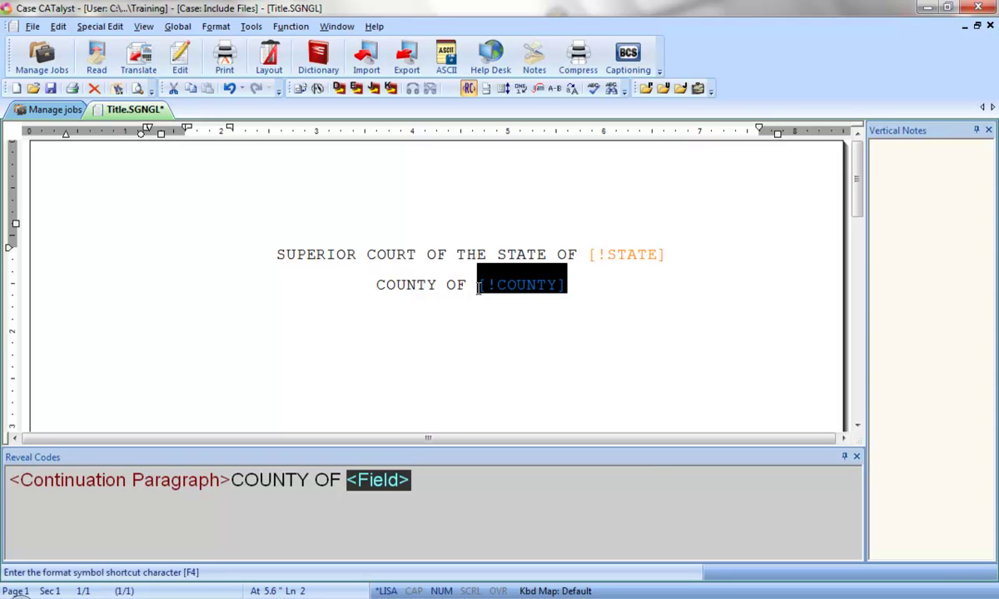
key(c)
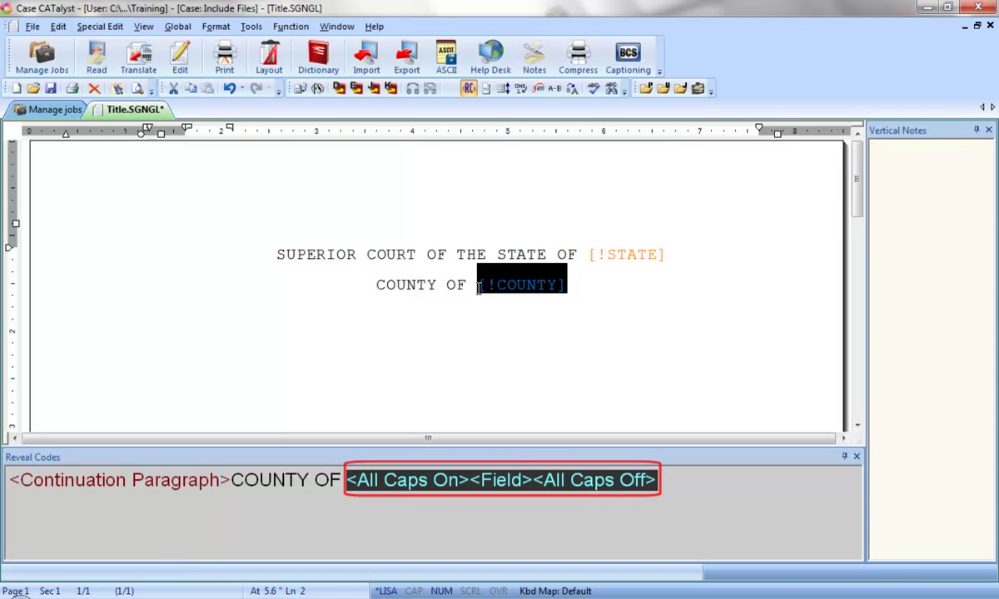